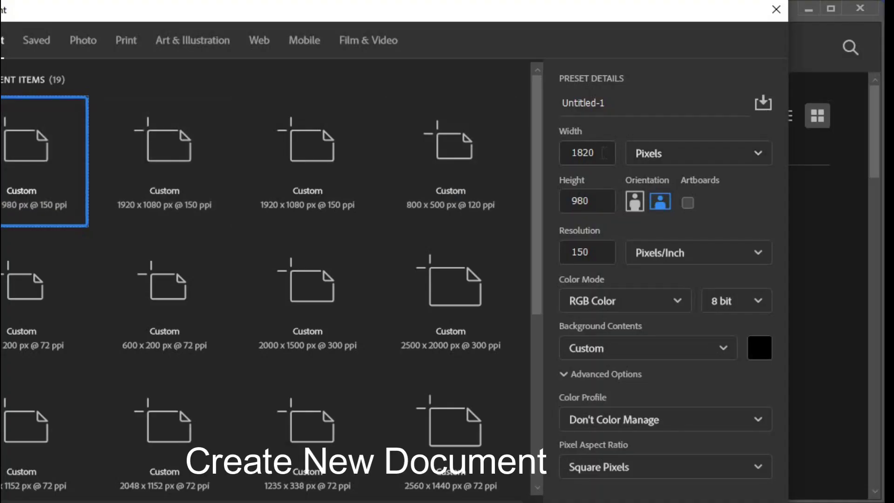
Create a new document with width 1280, height 720 and resolution 72 ppi
{"action": "left_click", "coordinate": [604, 152]}
{"action": "type", "text": "128"}
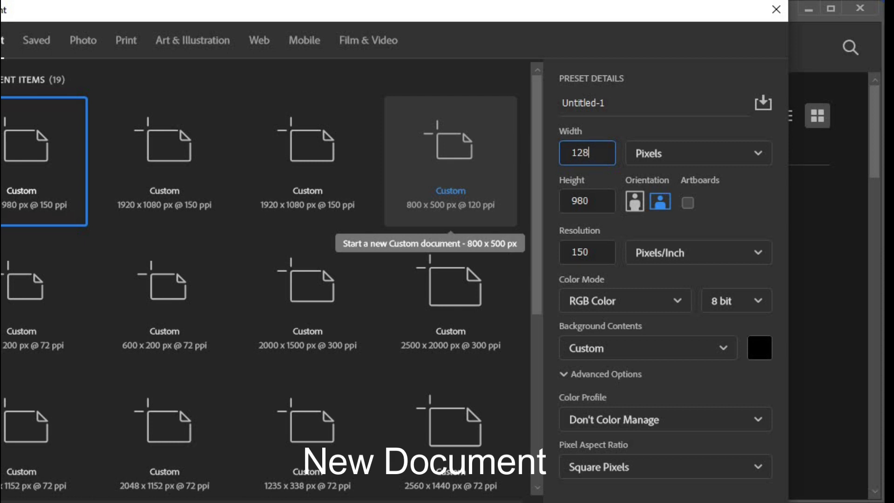
{"action": "type", "text": "0"}
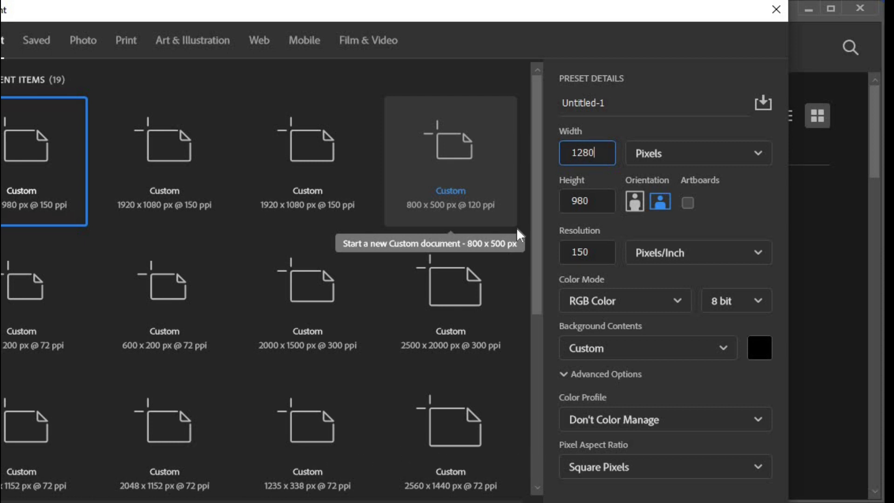
{"action": "left_click", "coordinate": [590, 203]}
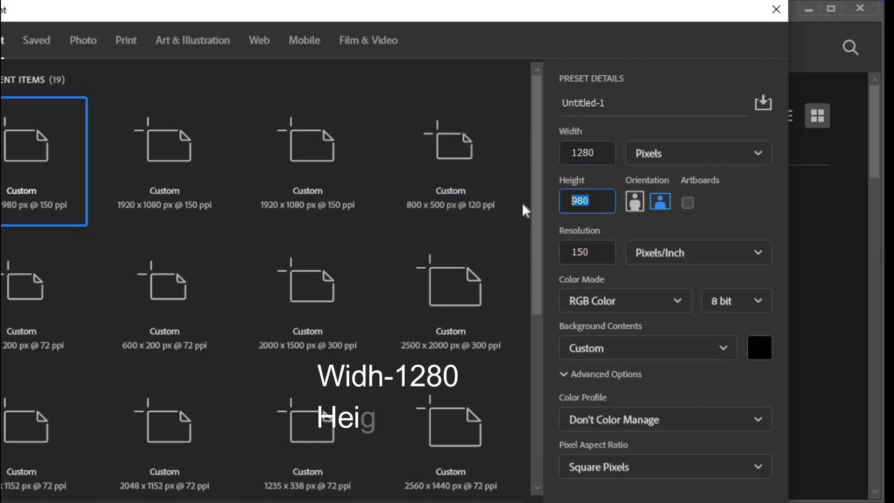
{"action": "type", "text": "720"}
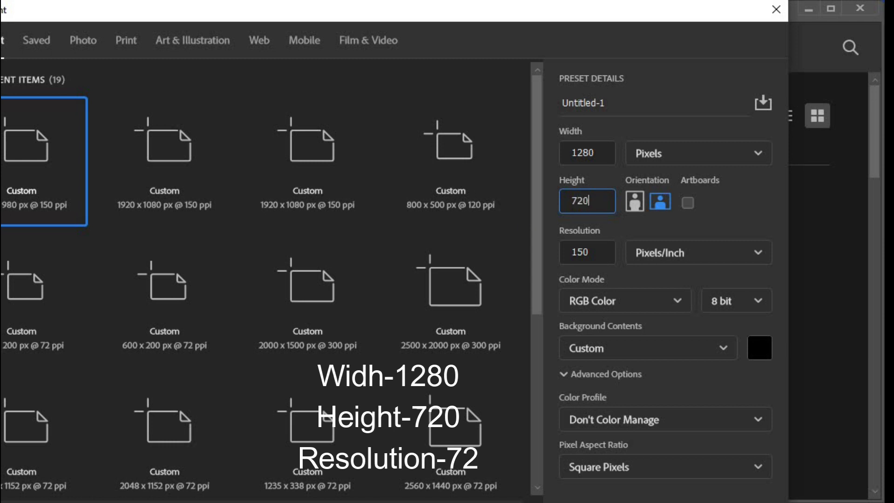
{"action": "key", "text": "Tab"}
{"action": "type", "text": "72"}
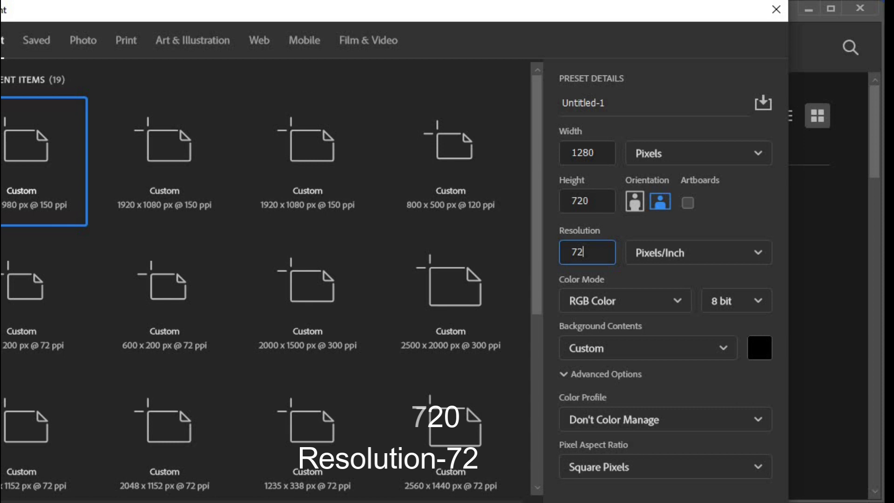
{"action": "key", "text": "Return"}
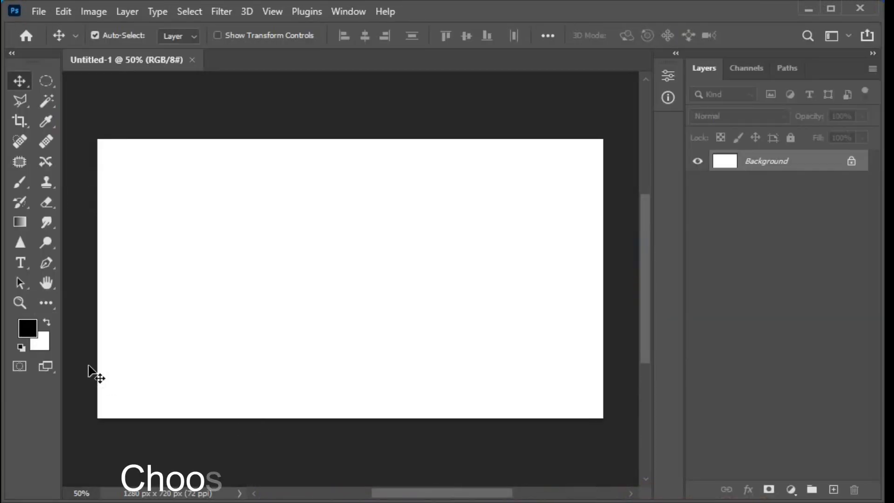
Make cyan #06f2ea the foreground colour and fill the Background layer with it
{"action": "left_click", "coordinate": [29, 331]}
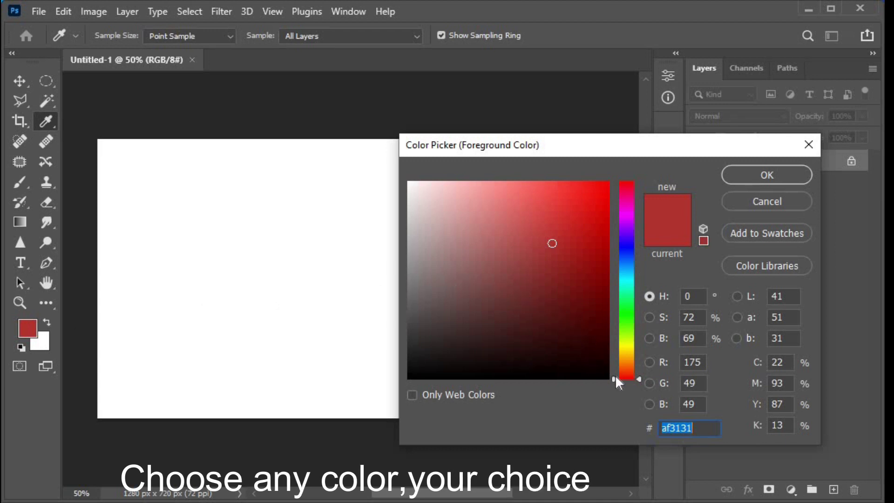
{"action": "left_click_drag", "start_coordinate": [613, 378], "coordinate": [613, 281]}
{"action": "left_click", "coordinate": [604, 191]}
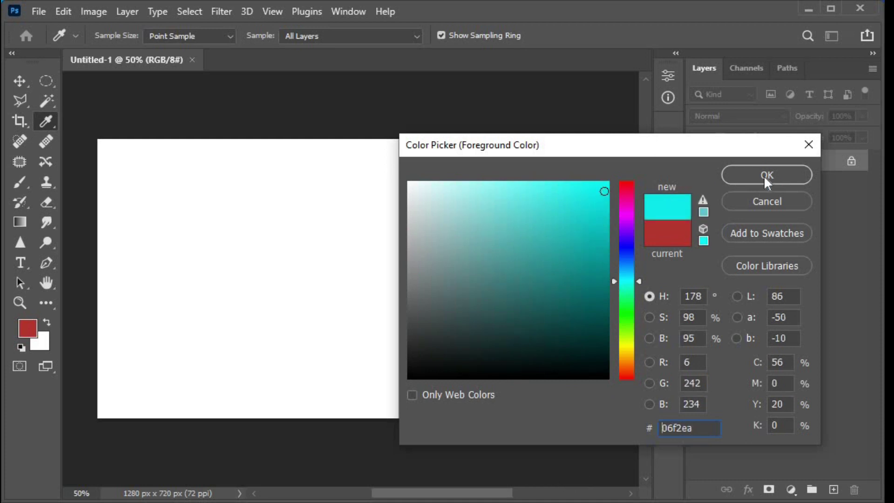
{"action": "left_click", "coordinate": [764, 175]}
{"action": "key", "text": "v"}
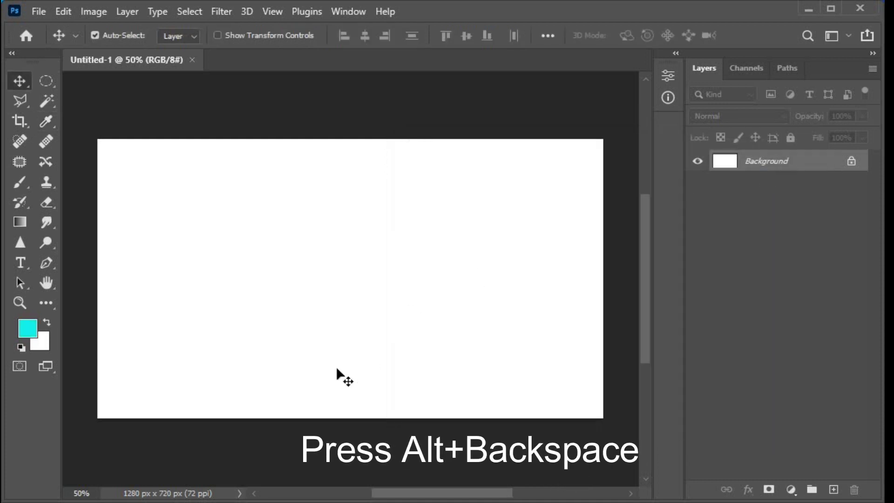
{"action": "key", "text": "alt+BackSpace"}
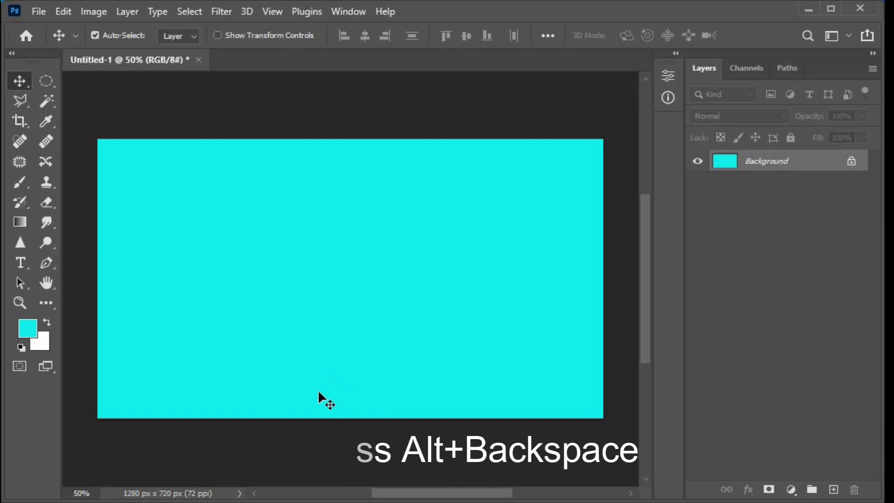
Add the text PHOTOSHOP in black 72 pt Bernard MT Condensed on the canvas's left side
{"action": "left_click", "coordinate": [26, 261]}
{"action": "left_click", "coordinate": [87, 258]}
{"action": "left_click", "coordinate": [232, 35]}
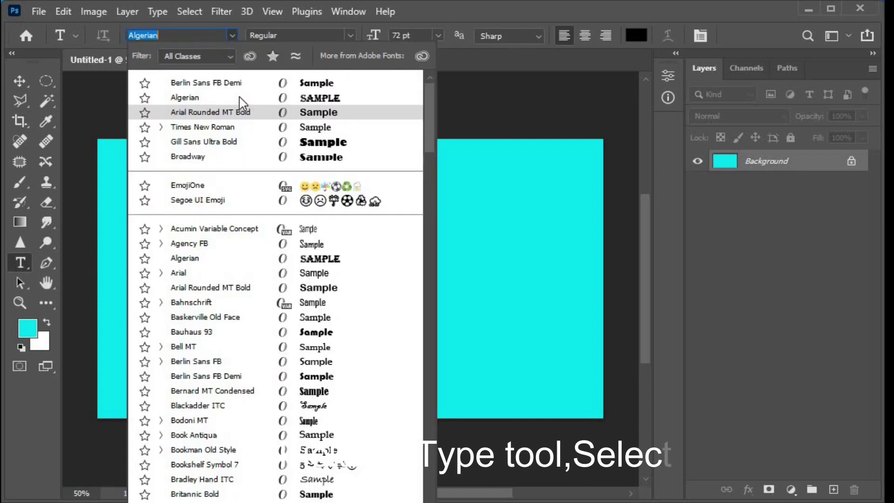
{"action": "left_click", "coordinate": [296, 391]}
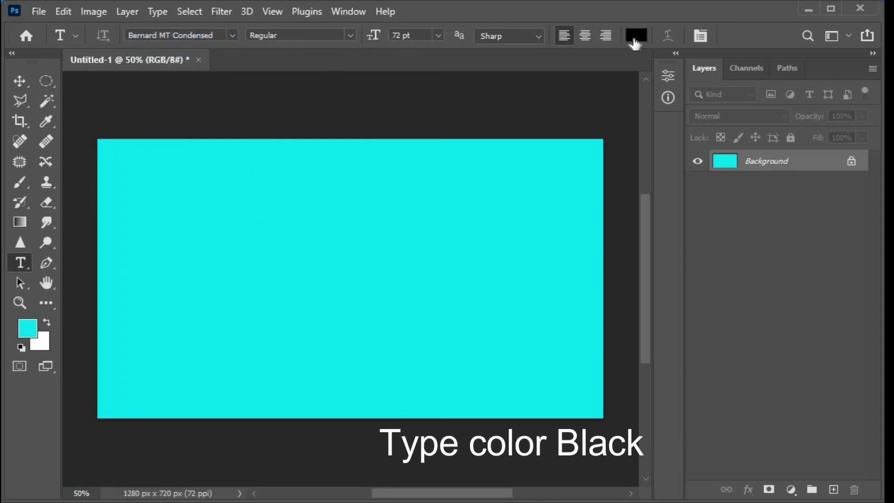
{"action": "left_click", "coordinate": [144, 271]}
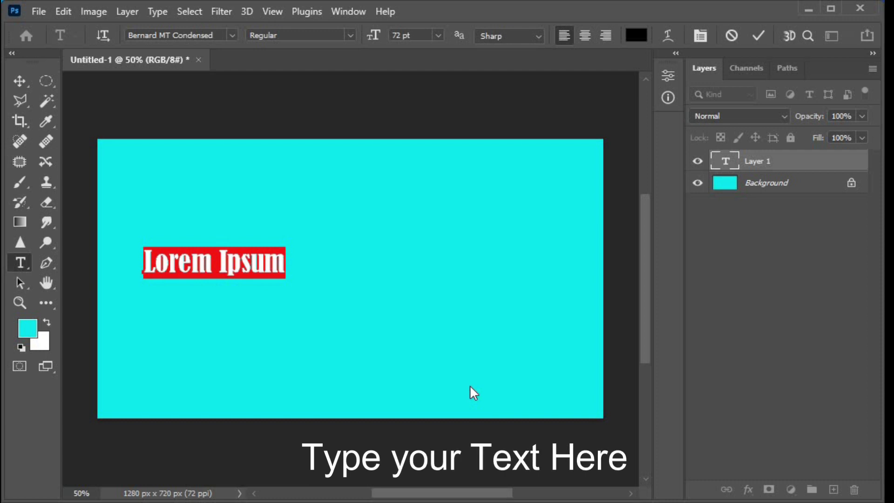
{"action": "type", "text": "PHO"}
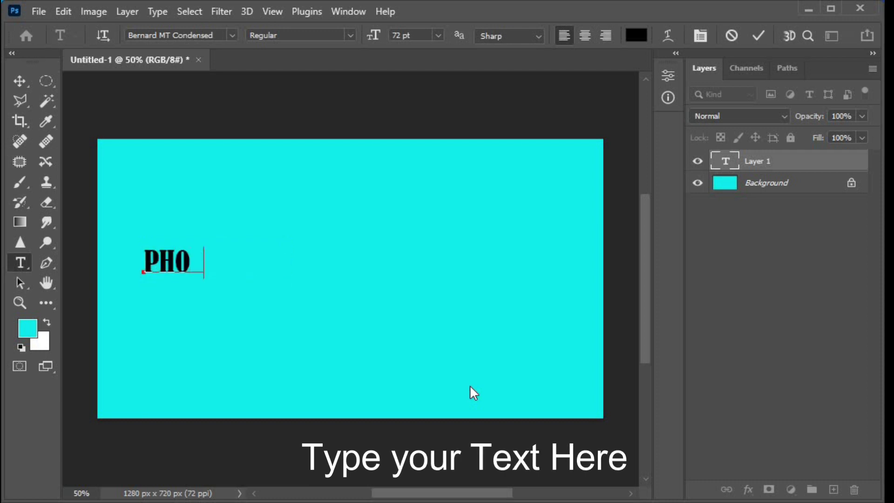
{"action": "type", "text": "TOSHOP"}
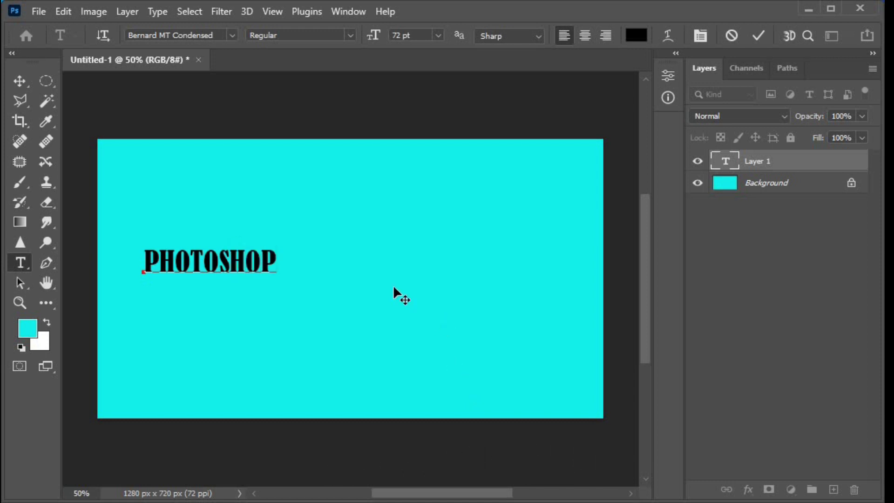
{"action": "left_click", "coordinate": [758, 35]}
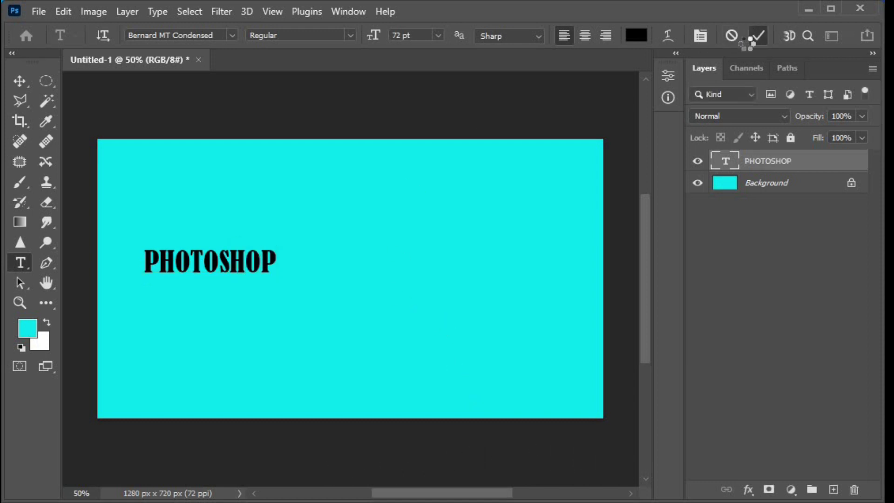
Scale the PHOTOSHOP text up to about 301% and move it toward the canvas centre
{"action": "key", "text": "ctrl+t"}
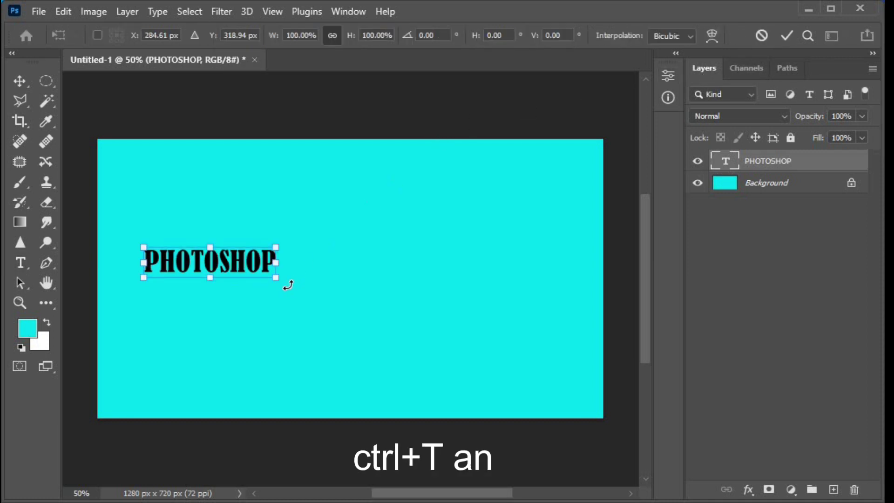
{"action": "left_click_drag", "start_coordinate": [326, 310], "coordinate": [423, 344]}
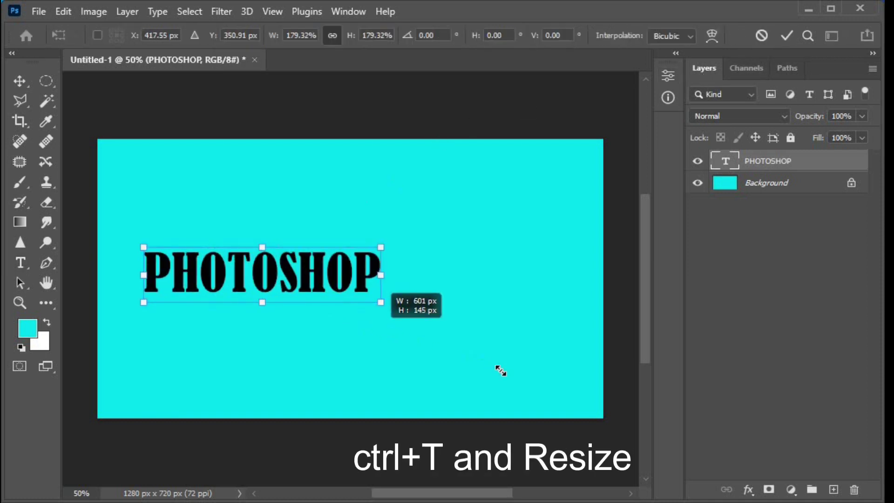
{"action": "left_click_drag", "start_coordinate": [500, 370], "coordinate": [529, 379]}
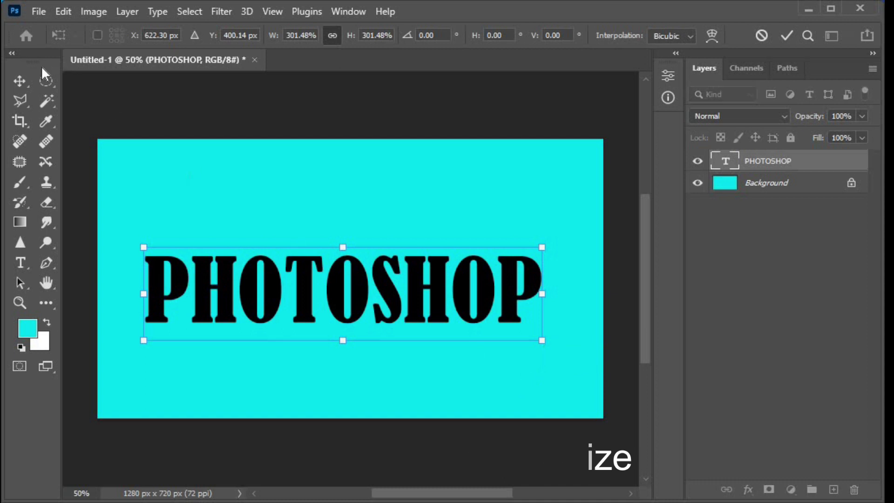
{"action": "left_click", "coordinate": [23, 82]}
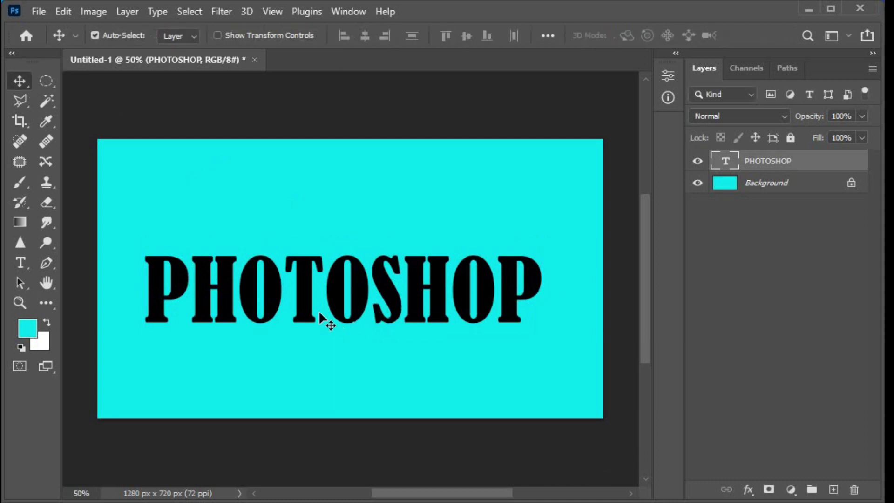
{"action": "left_click_drag", "start_coordinate": [310, 305], "coordinate": [315, 281]}
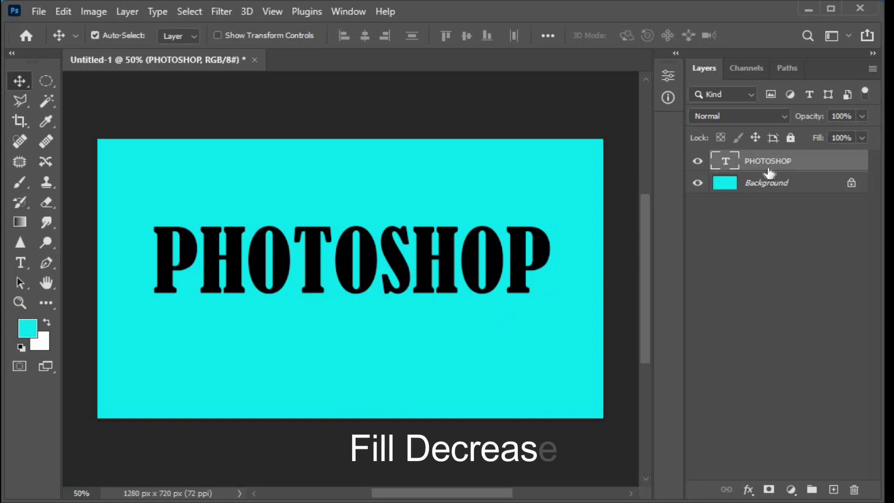
Set the PHOTOSHOP text layer's fill to 0% so the letters disappear
{"action": "left_click", "coordinate": [861, 138]}
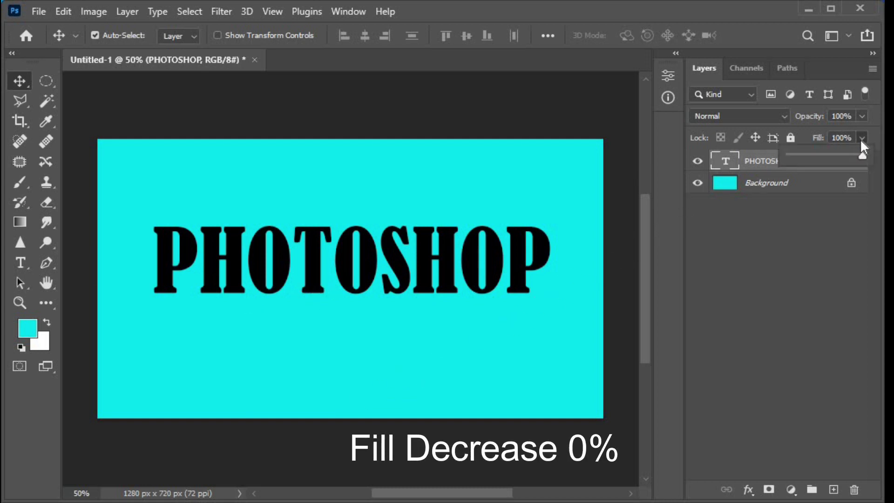
{"action": "left_click_drag", "start_coordinate": [835, 158], "coordinate": [778, 164]}
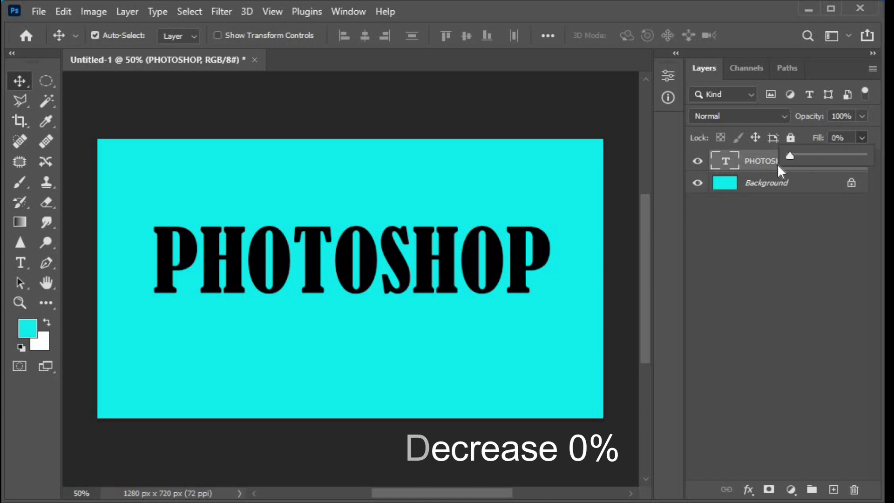
{"action": "left_click", "coordinate": [776, 235]}
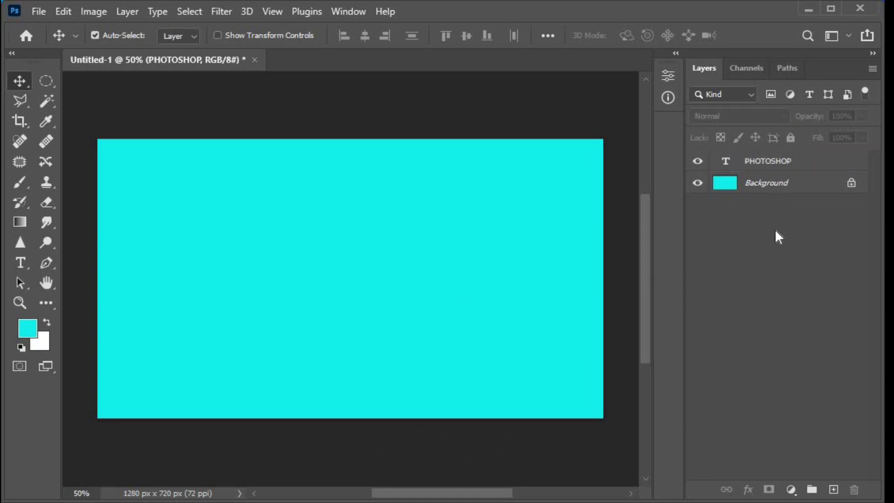
{"action": "left_click", "coordinate": [771, 163]}
{"action": "right_click", "coordinate": [767, 155]}
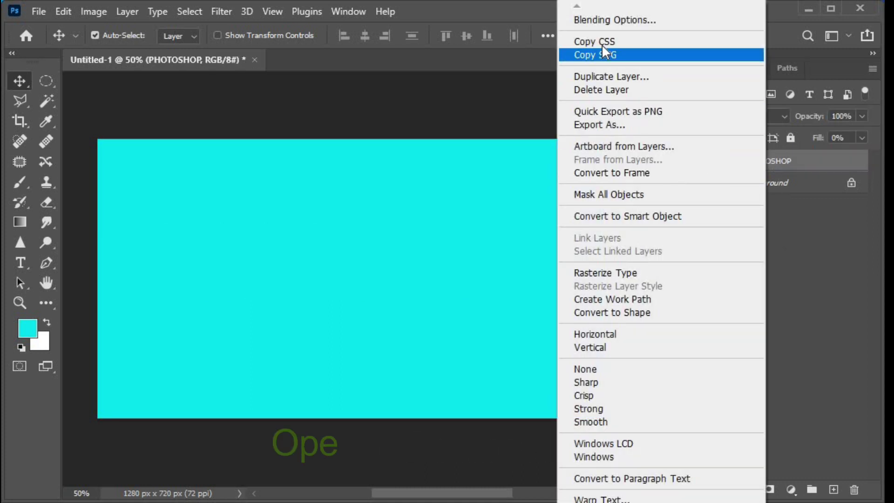
Add Bevel & Emboss to the text with depth 200%, size 15 px, soften 1 and angle 120°
{"action": "left_click", "coordinate": [615, 20]}
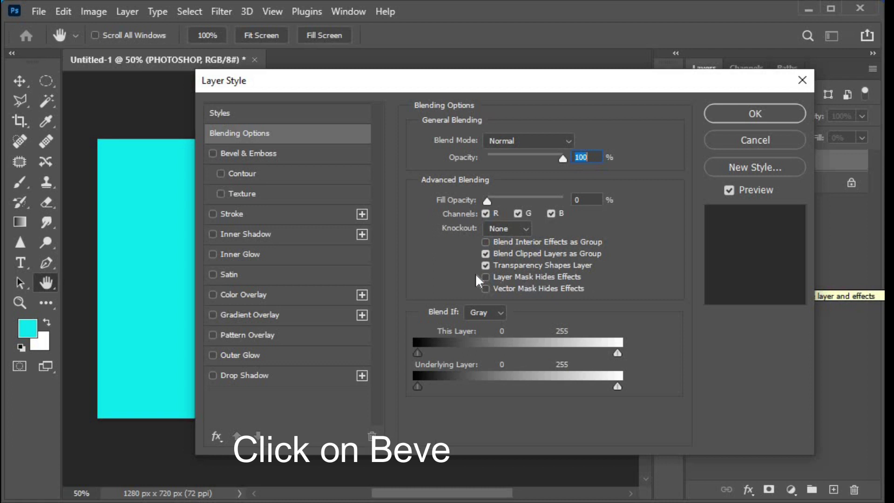
{"action": "left_click", "coordinate": [256, 153]}
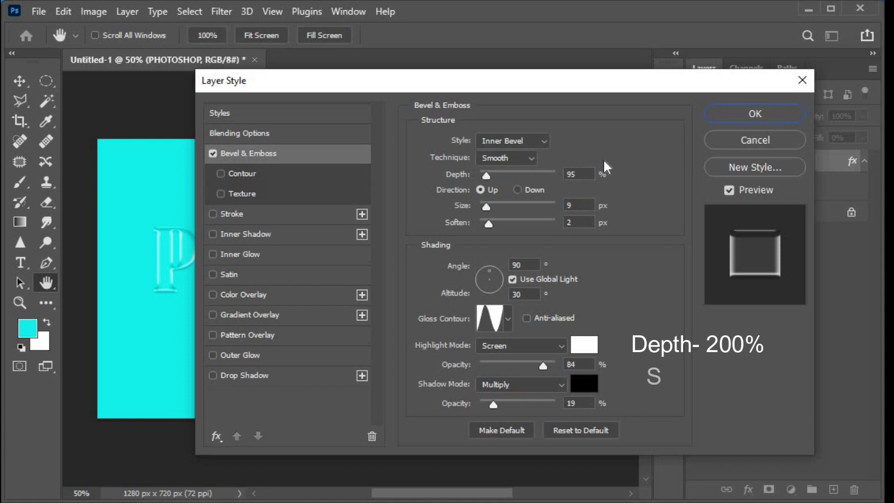
{"action": "double_click", "coordinate": [573, 174]}
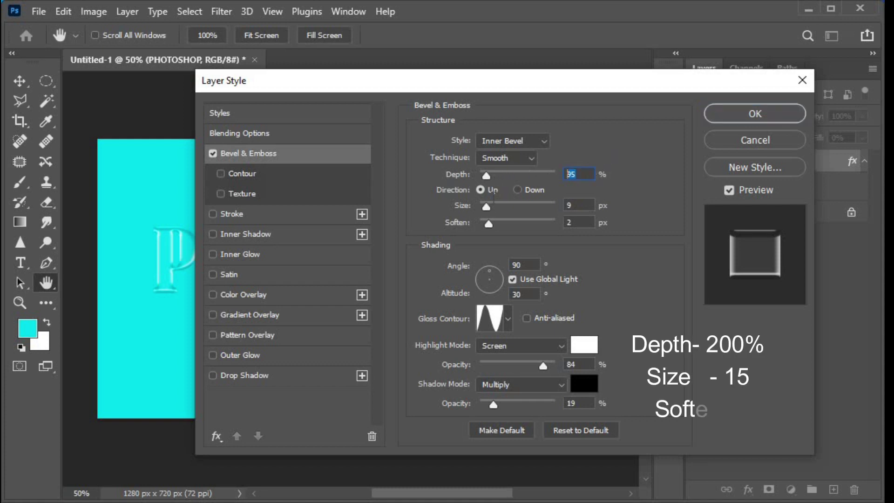
{"action": "type", "text": "200"}
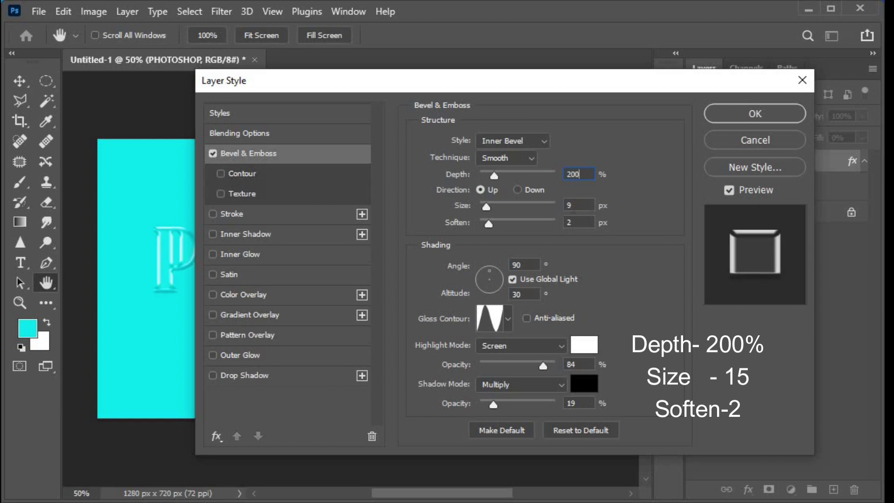
{"action": "type", "text": "15"}
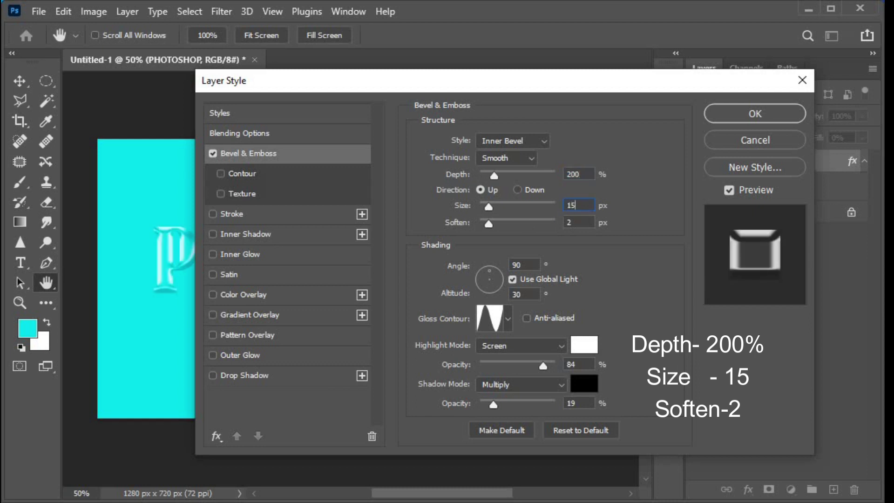
{"action": "key", "text": "Tab"}
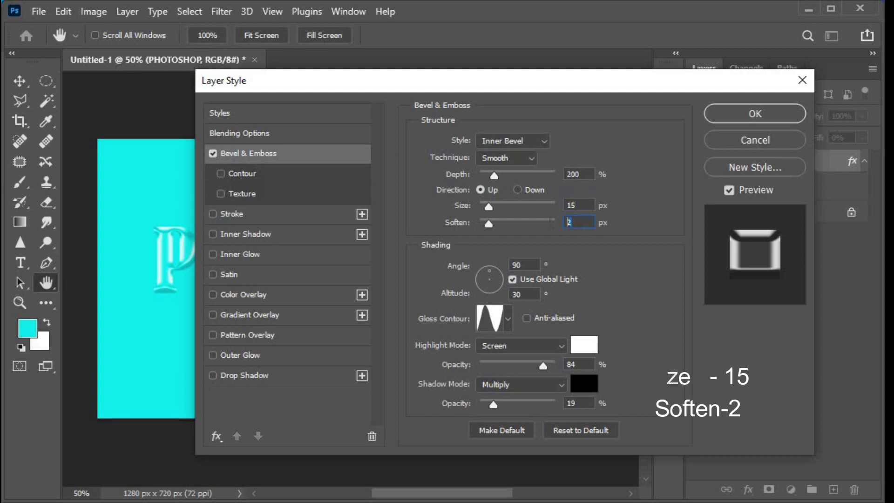
{"action": "type", "text": "1"}
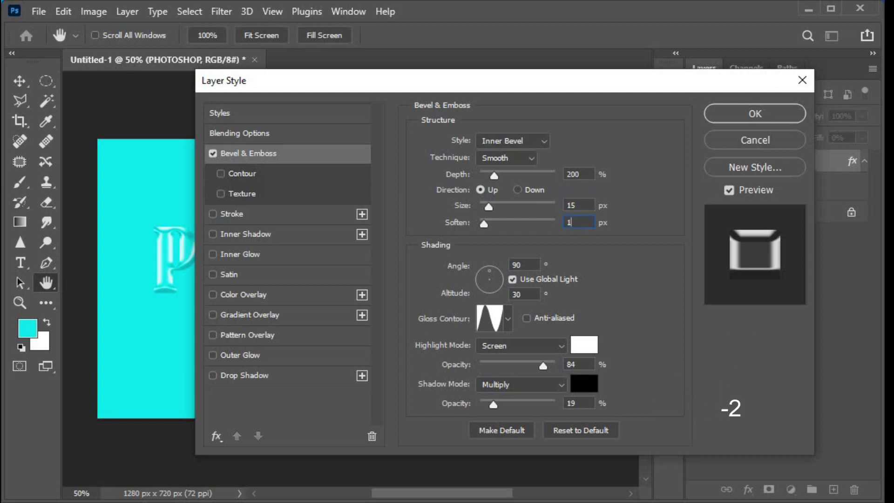
{"action": "key", "text": "Tab"}
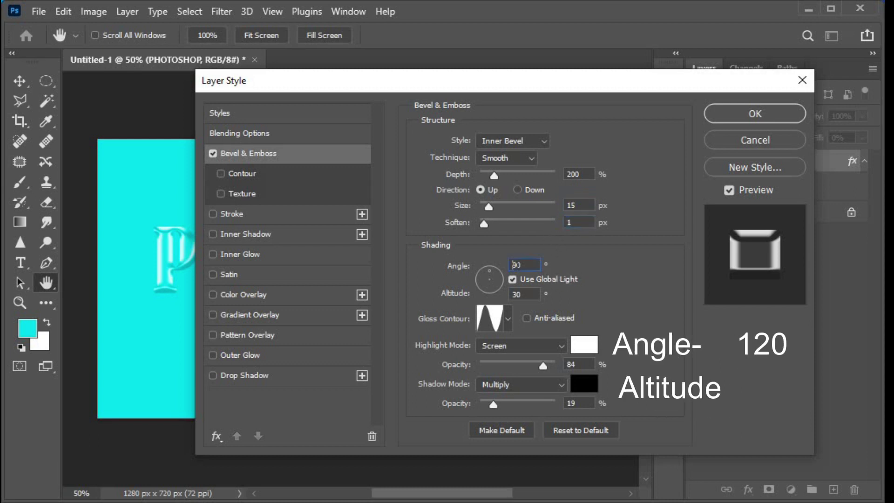
{"action": "type", "text": "120"}
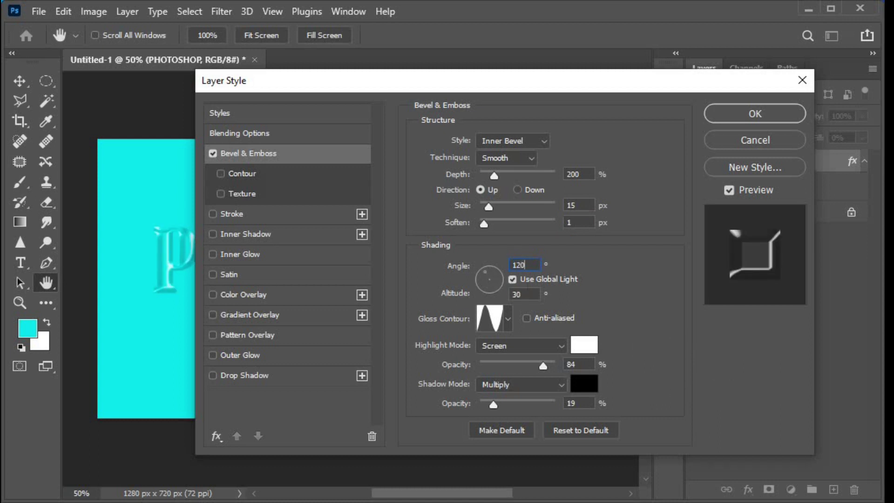
Use a Ring gloss contour, Linear Dodge highlights at 35% and Linear Burn shadows at 30%
{"action": "left_click", "coordinate": [508, 321]}
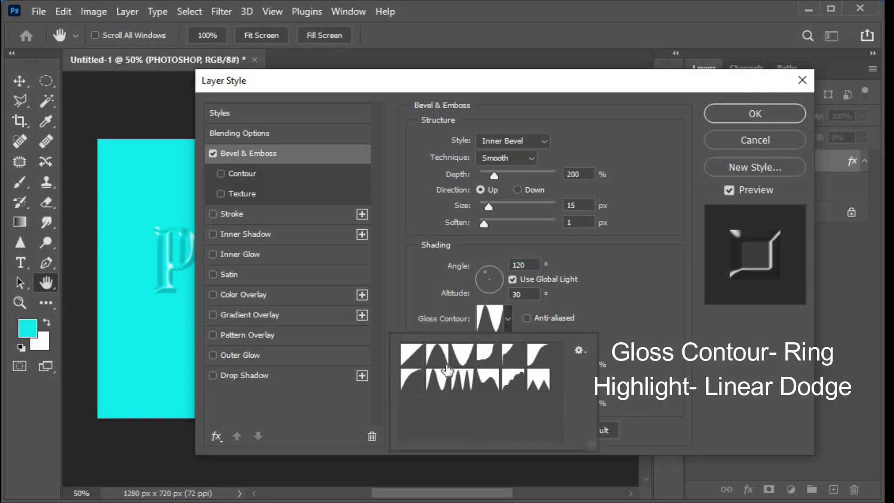
{"action": "double_click", "coordinate": [441, 378]}
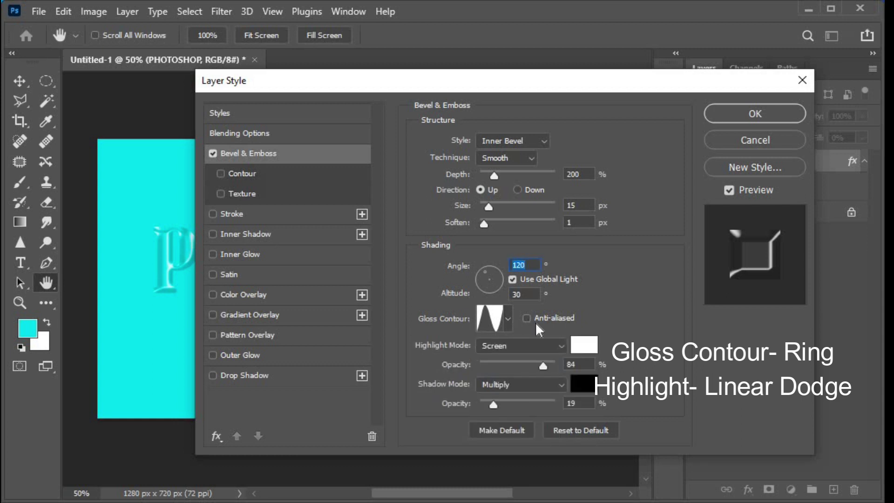
{"action": "left_click", "coordinate": [564, 349]}
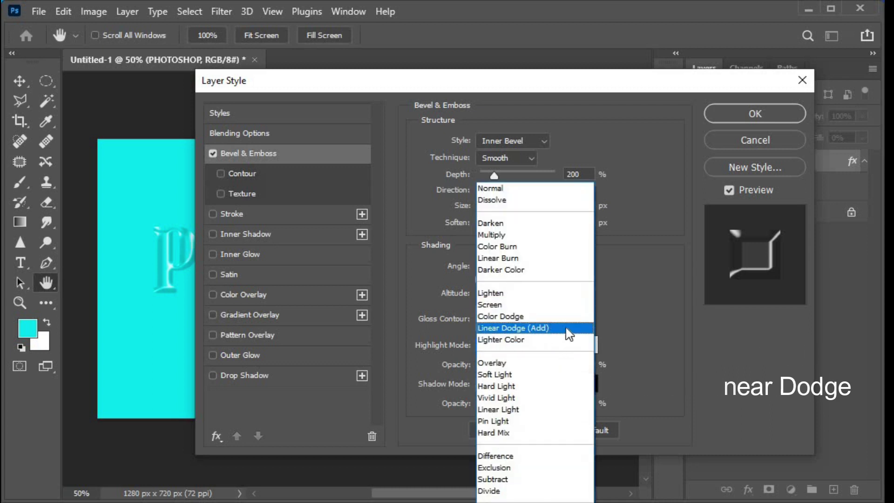
{"action": "left_click", "coordinate": [577, 334]}
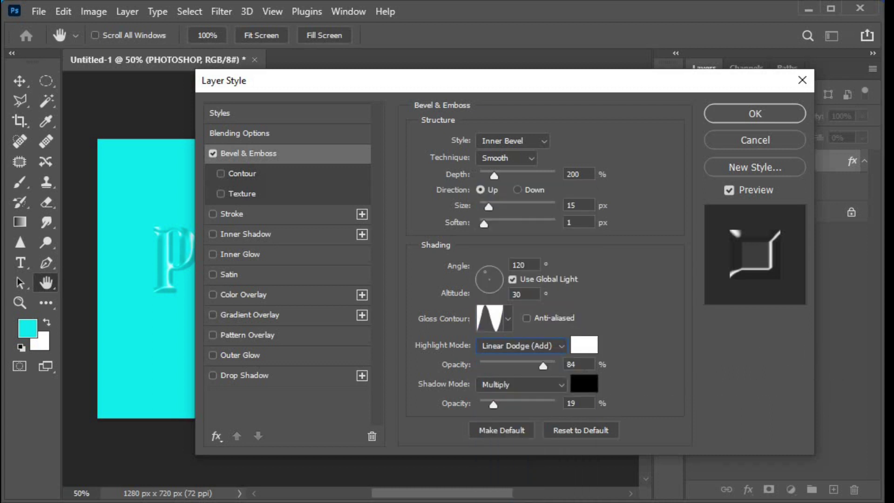
{"action": "left_click", "coordinate": [543, 366]}
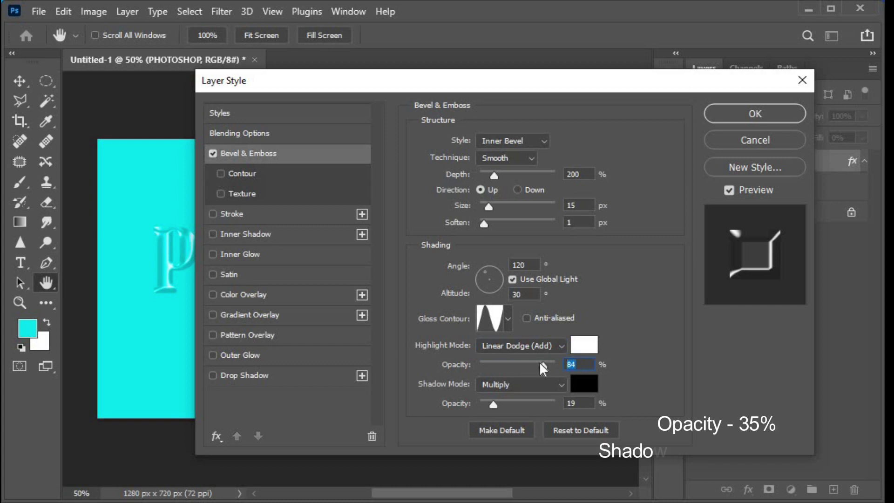
{"action": "type", "text": "35"}
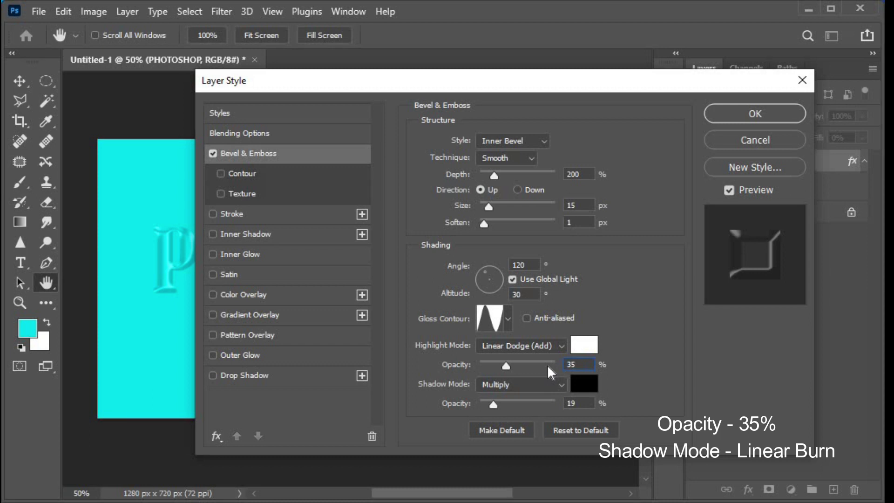
{"action": "left_click", "coordinate": [561, 389]}
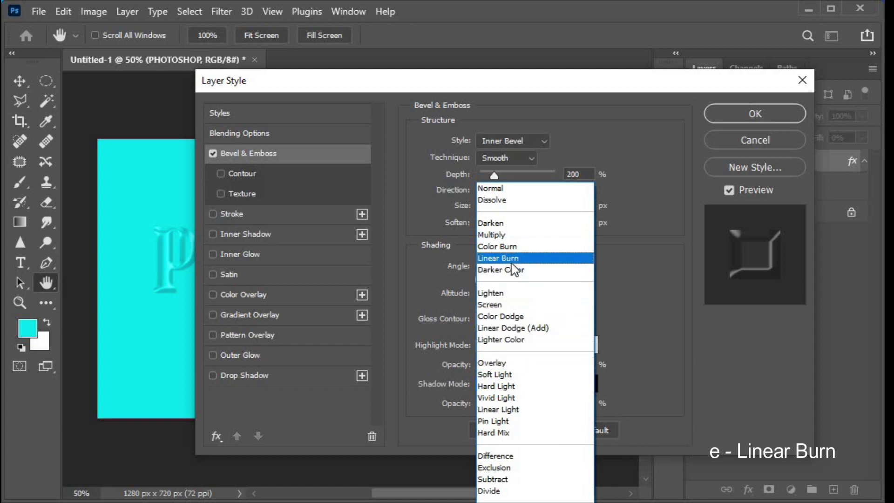
{"action": "left_click", "coordinate": [564, 259]}
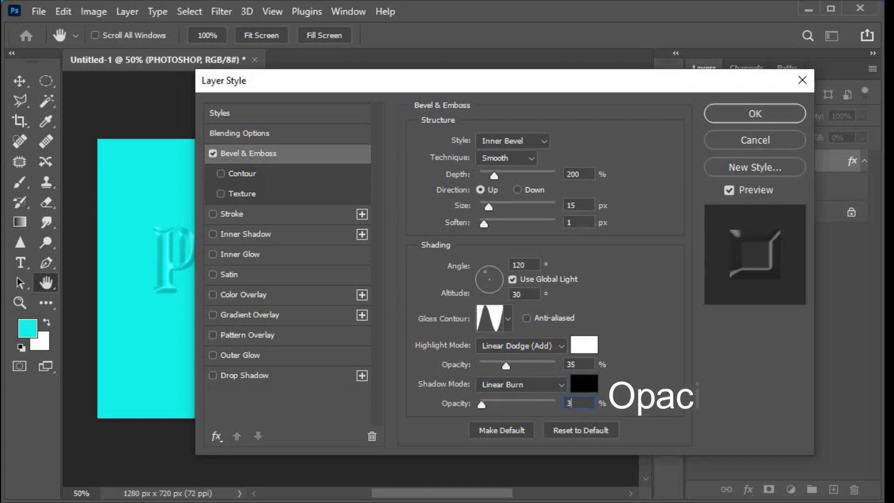
{"action": "left_click", "coordinate": [534, 404]}
{"action": "type", "text": "30"}
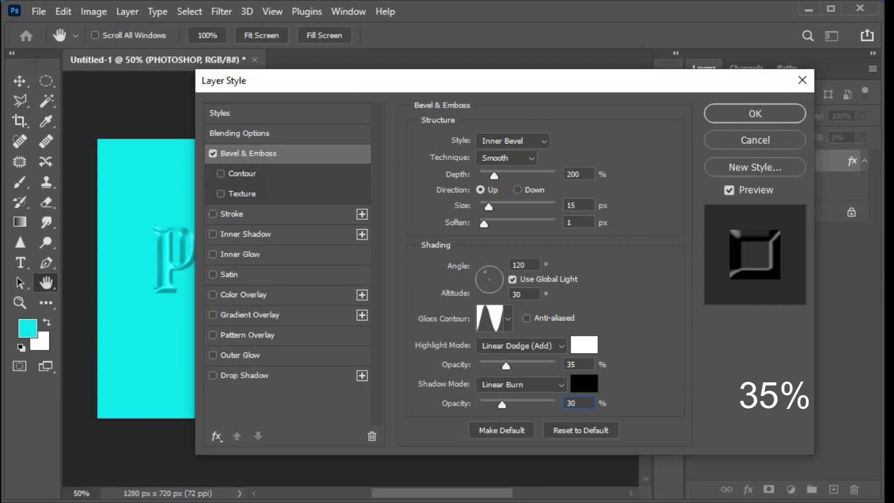
Enable an anti-aliased Ring bevel contour at 50% range, and turn on Drop Shadow
{"action": "left_click", "coordinate": [248, 171]}
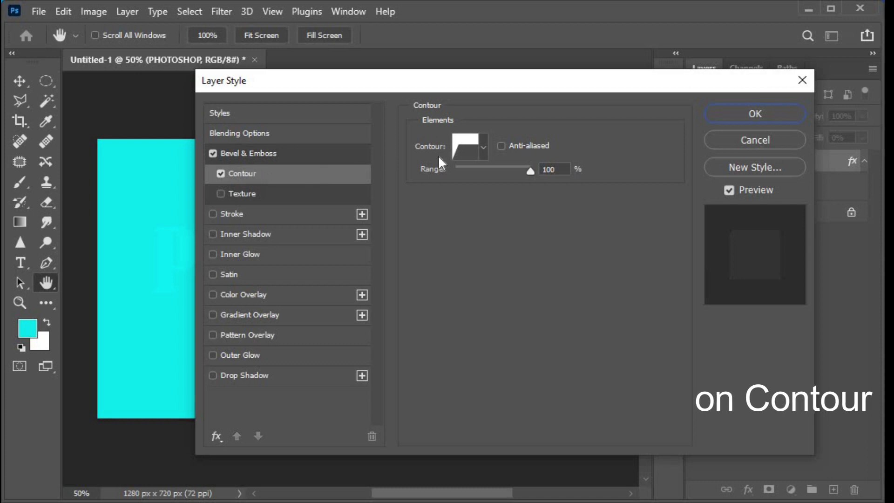
{"action": "left_click", "coordinate": [465, 154]}
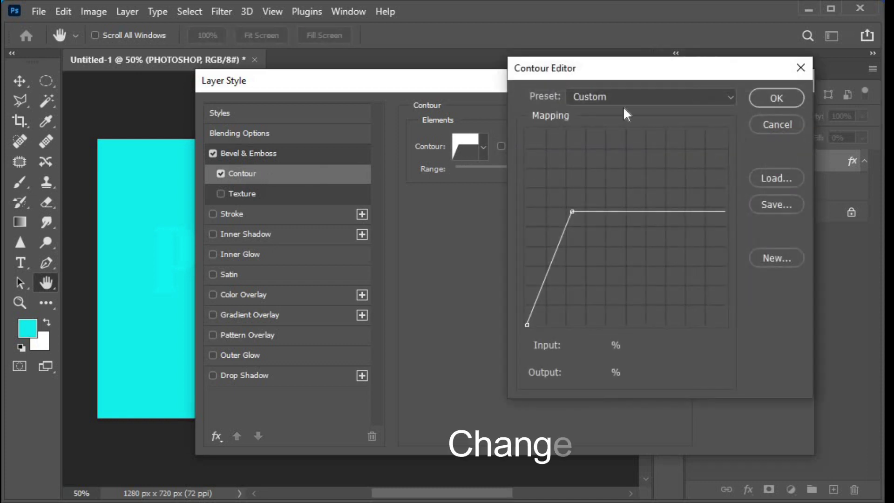
{"action": "left_click", "coordinate": [721, 99]}
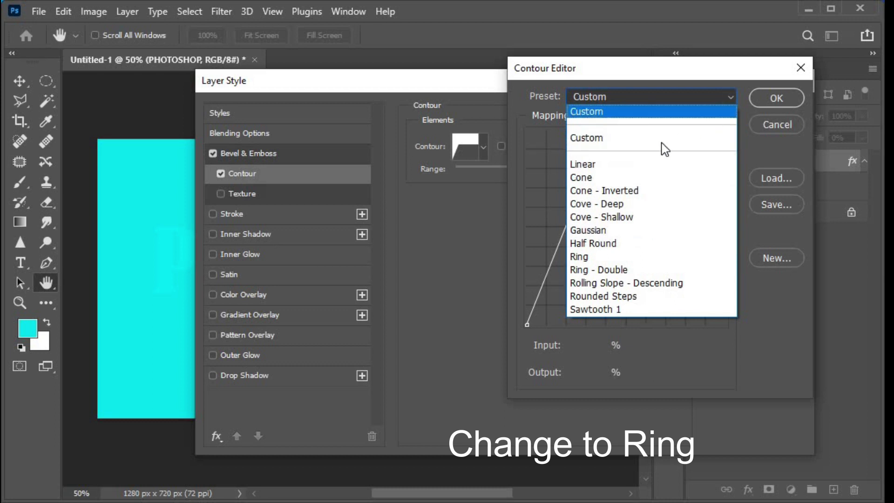
{"action": "left_click", "coordinate": [604, 259]}
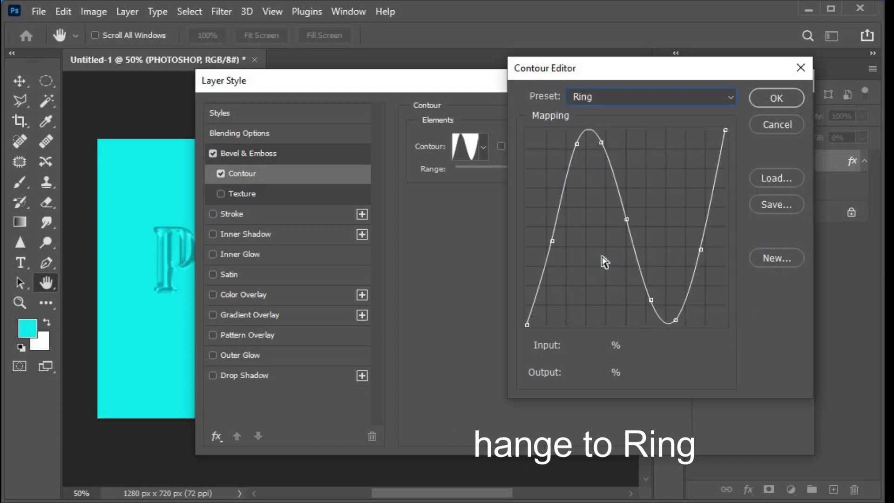
{"action": "left_click", "coordinate": [775, 98]}
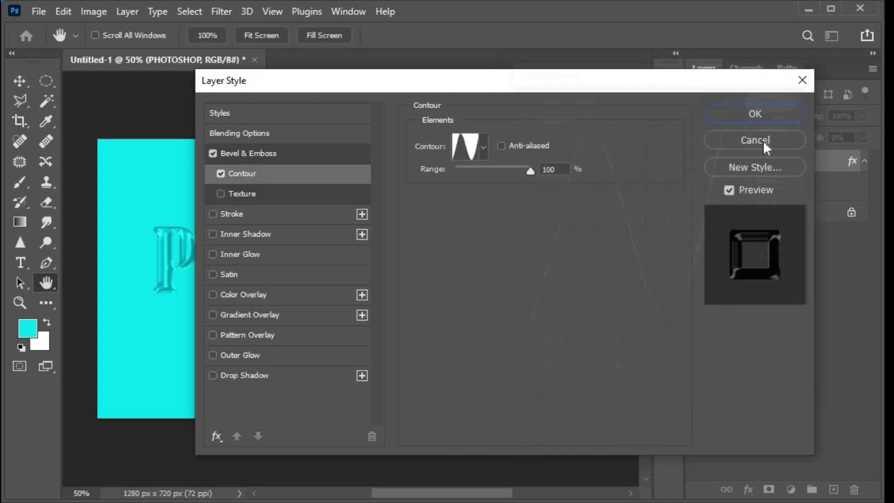
{"action": "left_click", "coordinate": [500, 145]}
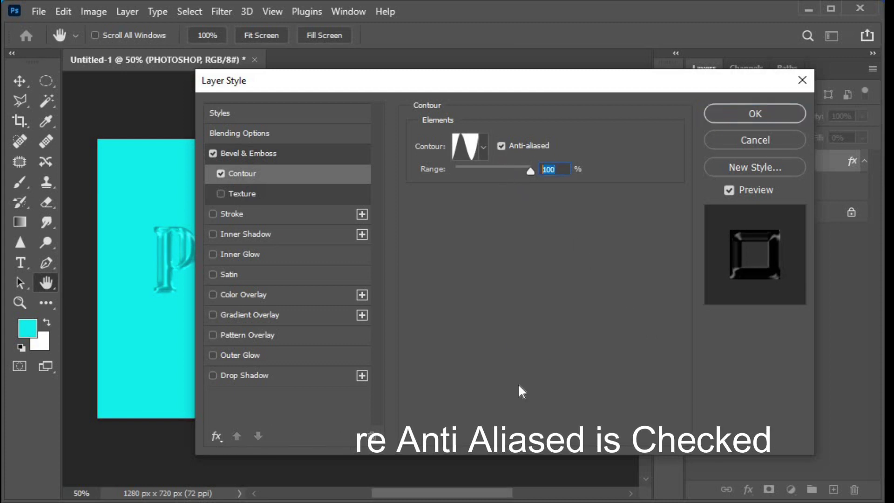
{"action": "type", "text": "5"}
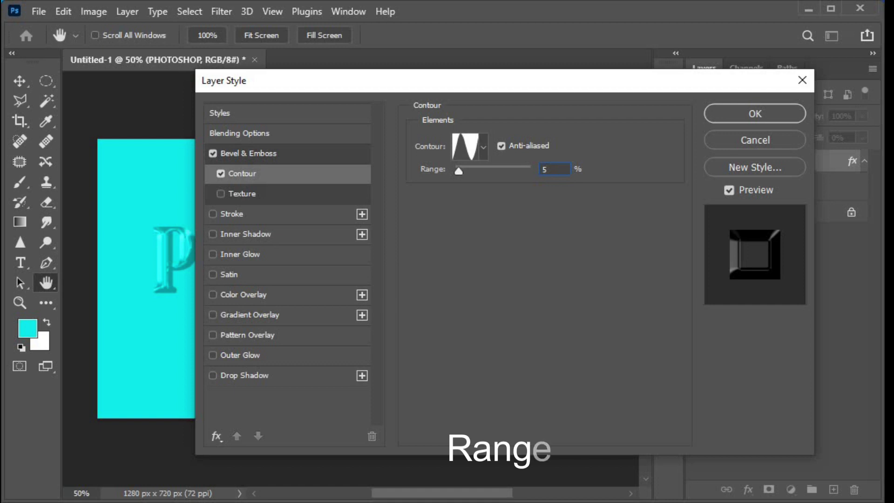
{"action": "type", "text": "0"}
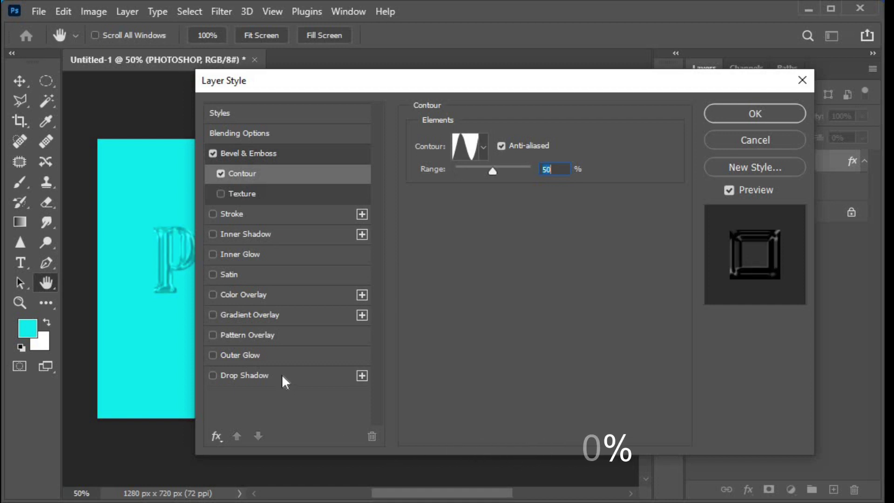
{"action": "left_click", "coordinate": [251, 375]}
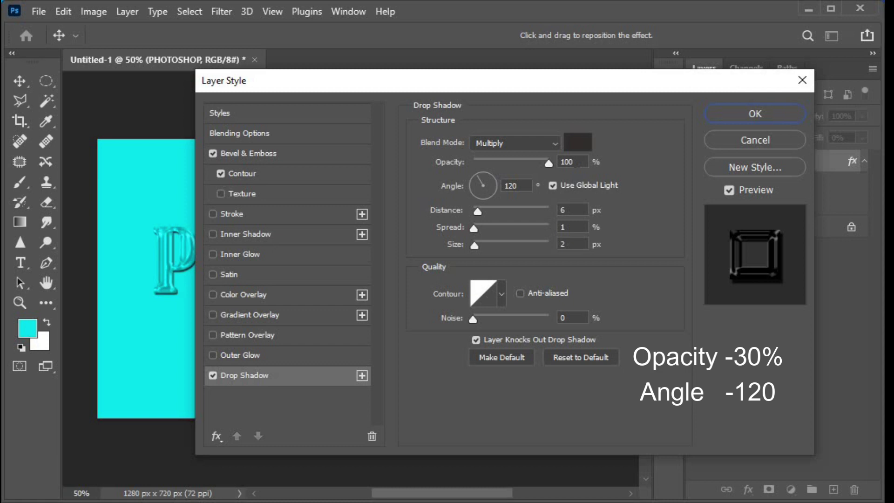
Give the drop shadow 30% opacity, 10 px distance, 10% spread and 10 px size, then apply the style
{"action": "left_click", "coordinate": [573, 161]}
{"action": "type", "text": "30"}
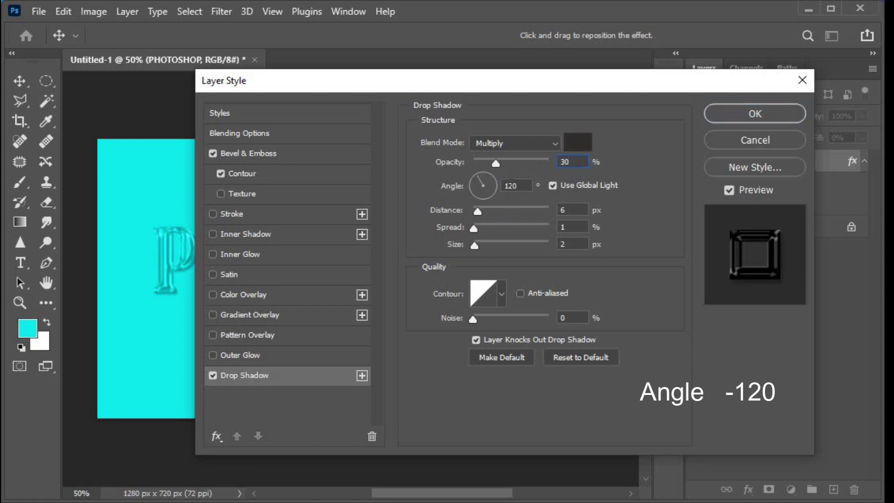
{"action": "key", "text": "Tab"}
{"action": "key", "text": "Tab"}
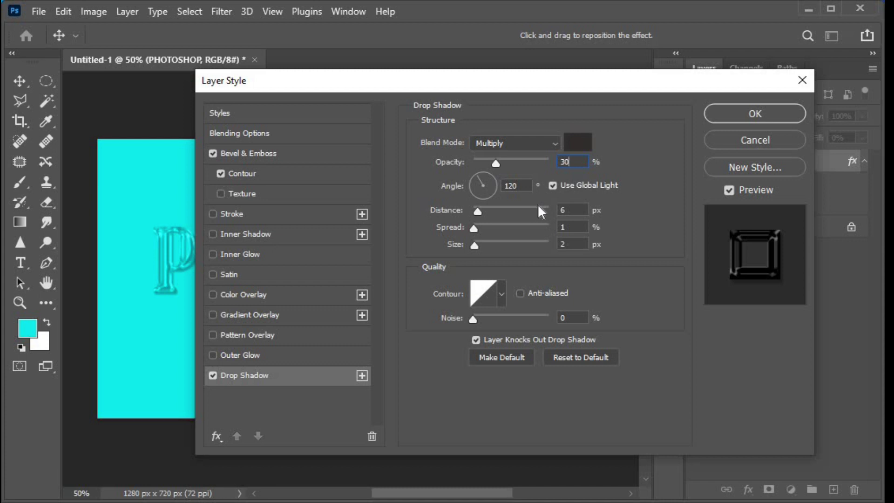
{"action": "type", "text": "10"}
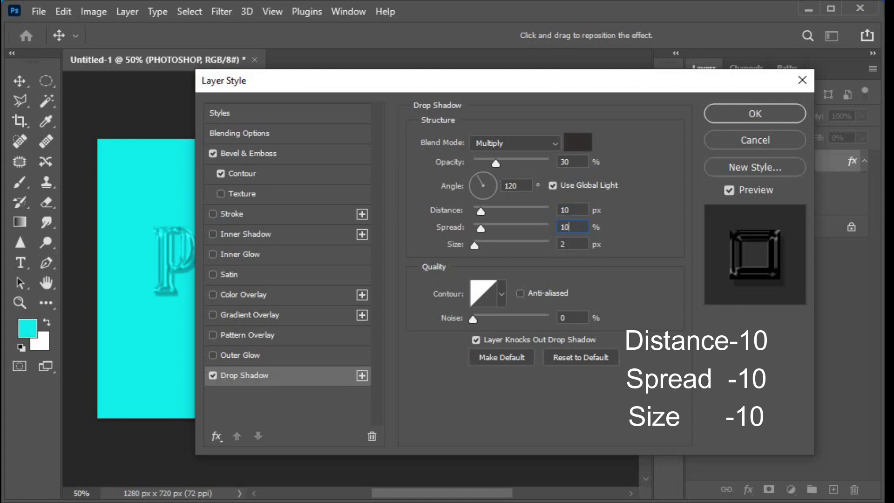
{"action": "key", "text": "Tab"}
{"action": "type", "text": "1"}
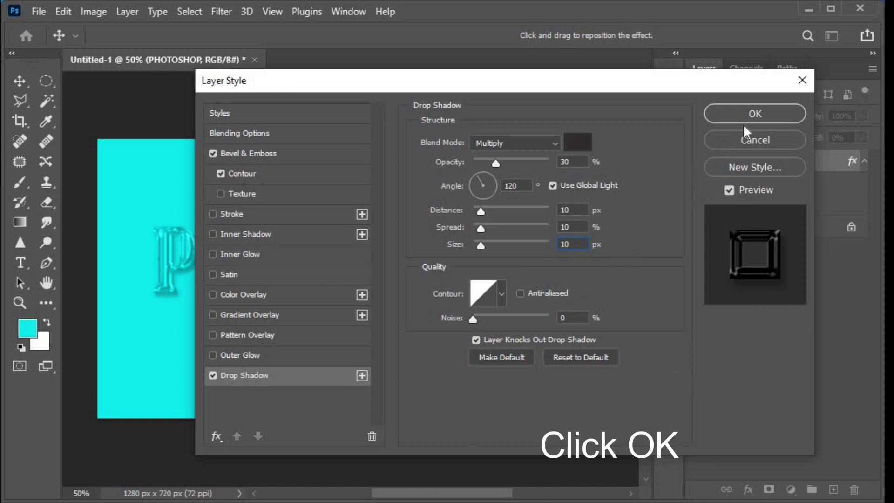
{"action": "left_click", "coordinate": [756, 114]}
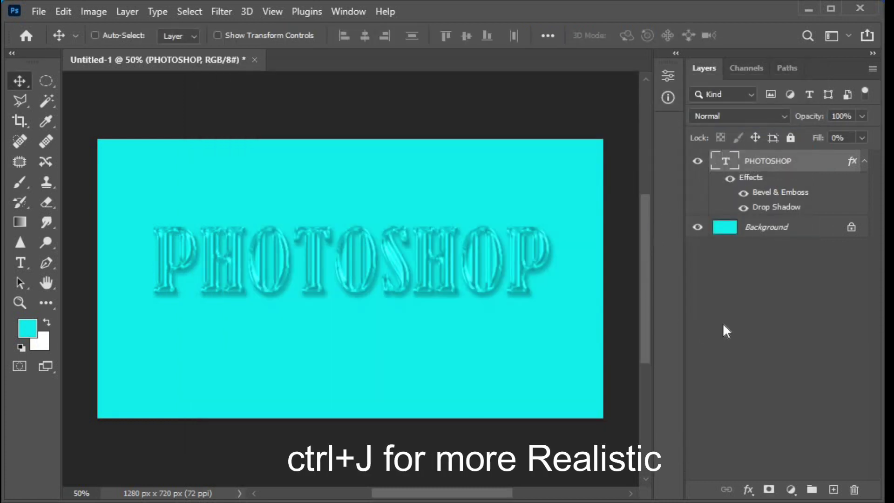
Duplicate the PHOTOSHOP text layer with its effects, then select the Background layer
{"action": "key", "text": "ctrl+j"}
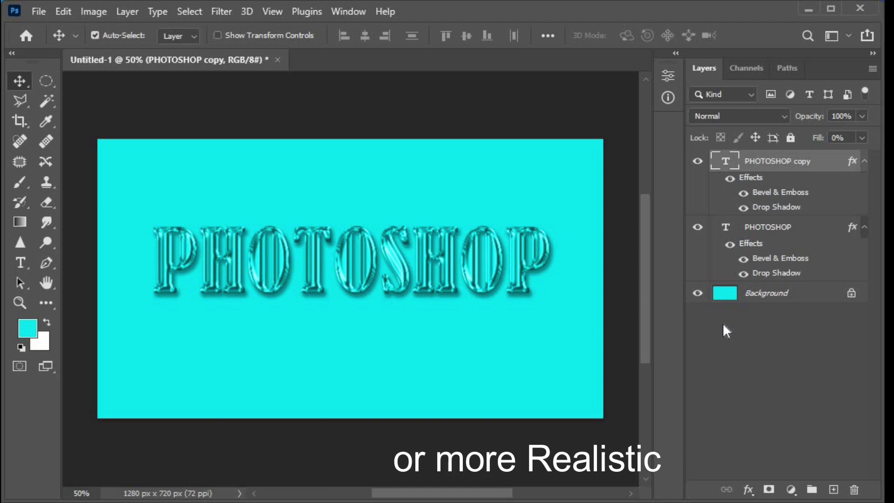
{"action": "left_click", "coordinate": [759, 292]}
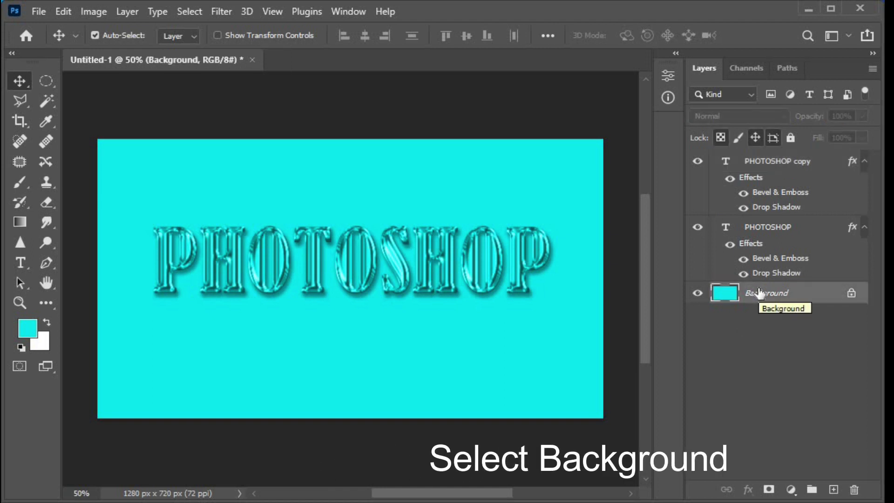
Fill the Background with the Purples pink-blue gradient, dragged from upper right to lower left
{"action": "left_click", "coordinate": [21, 222]}
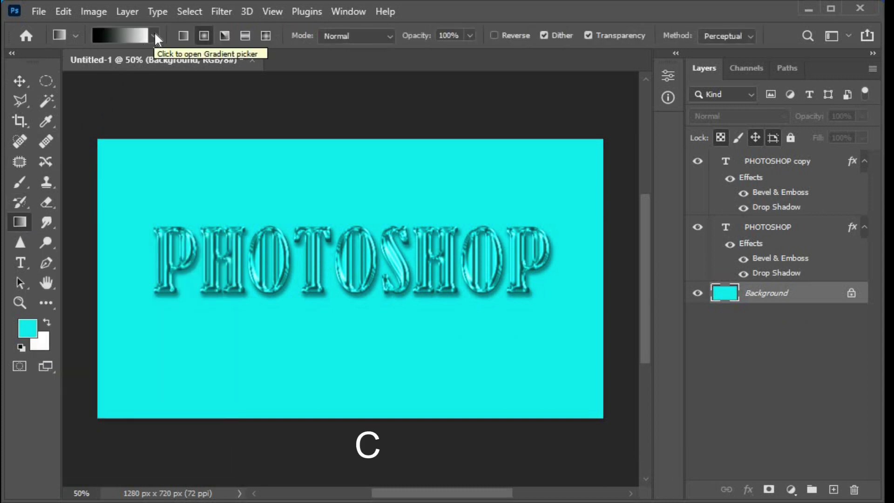
{"action": "left_click", "coordinate": [154, 35]}
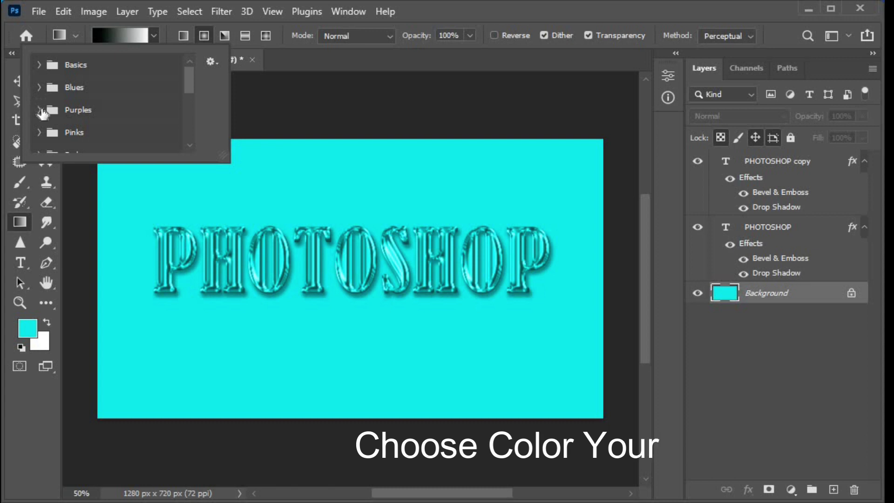
{"action": "left_click", "coordinate": [77, 111]}
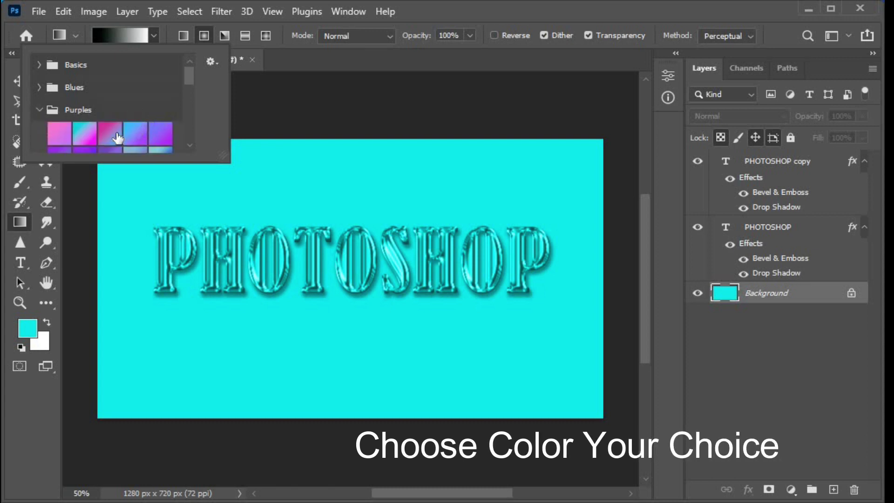
{"action": "left_click", "coordinate": [111, 134]}
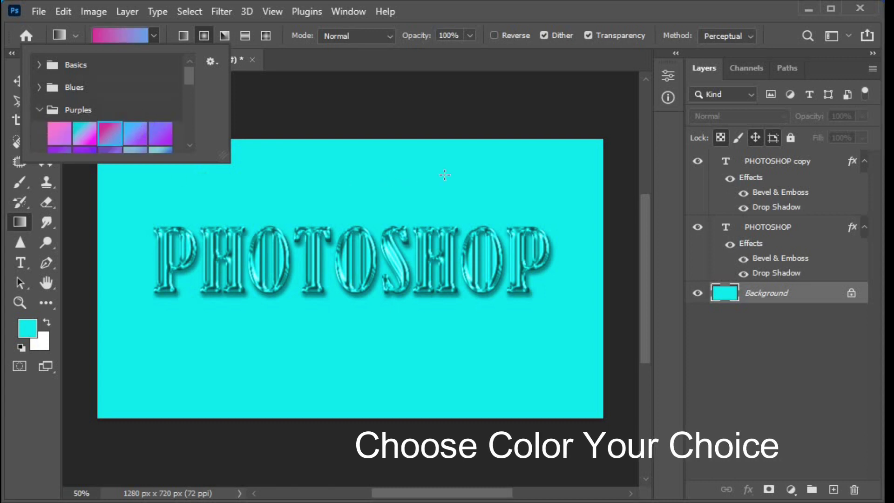
{"action": "left_click_drag", "start_coordinate": [558, 172], "coordinate": [121, 405]}
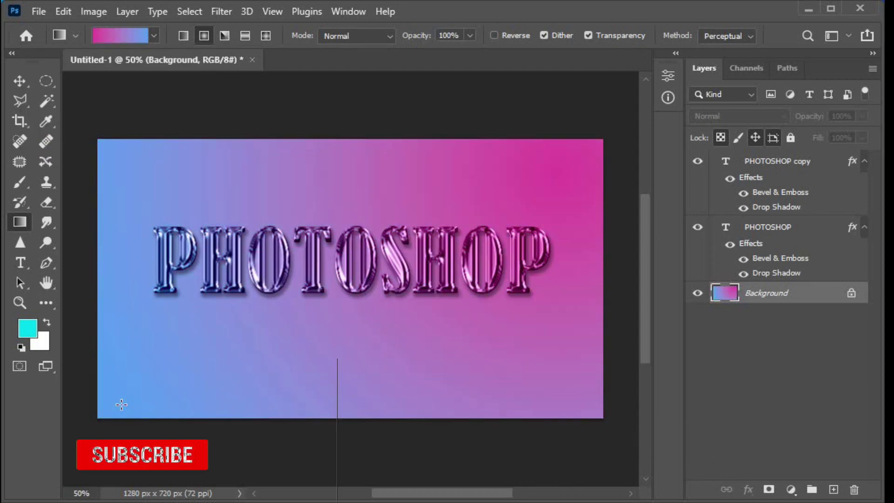